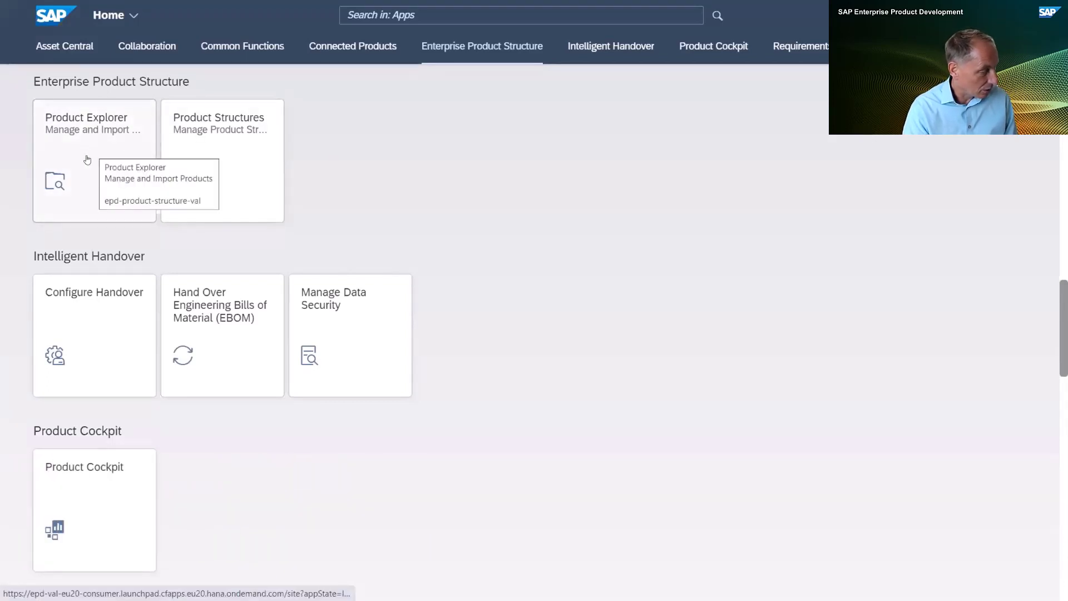
Step: Open Martins Folder in Product Explorer and start a BOM import from source system PO1/100
click(88, 158)
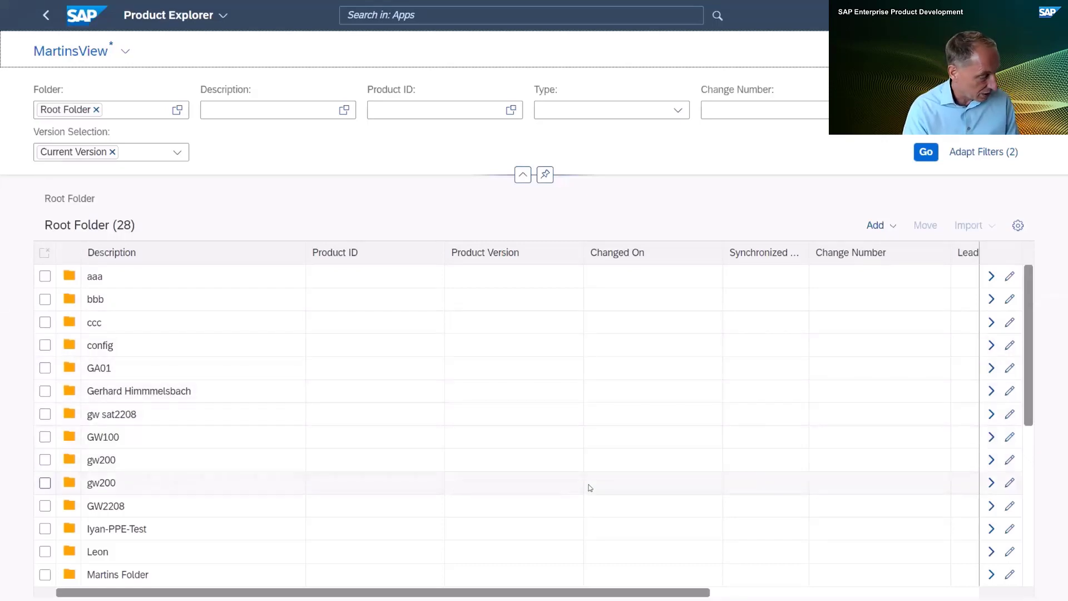
click(991, 574)
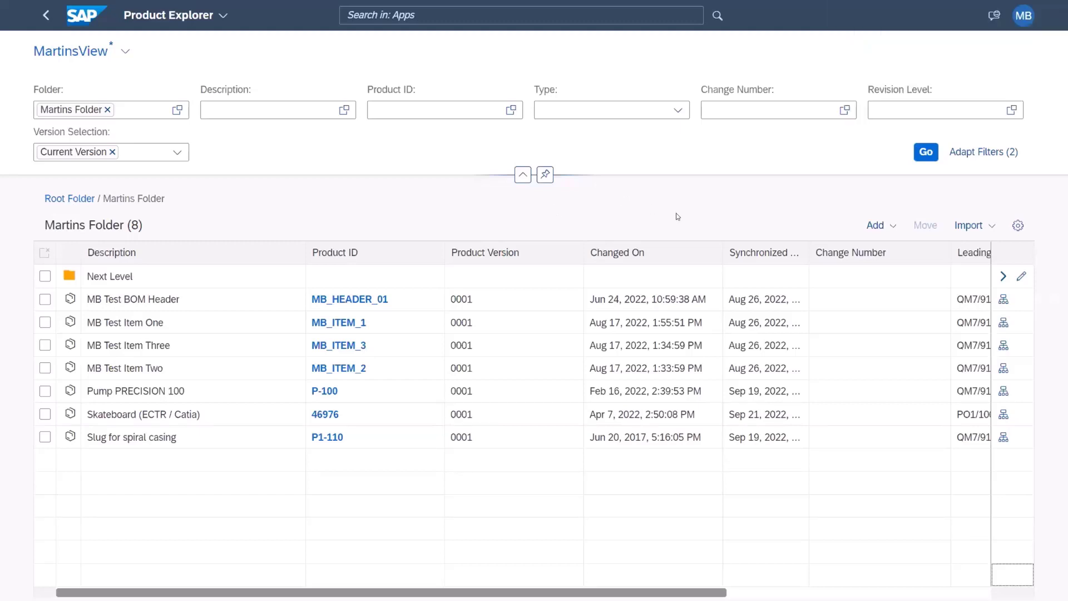
click(986, 226)
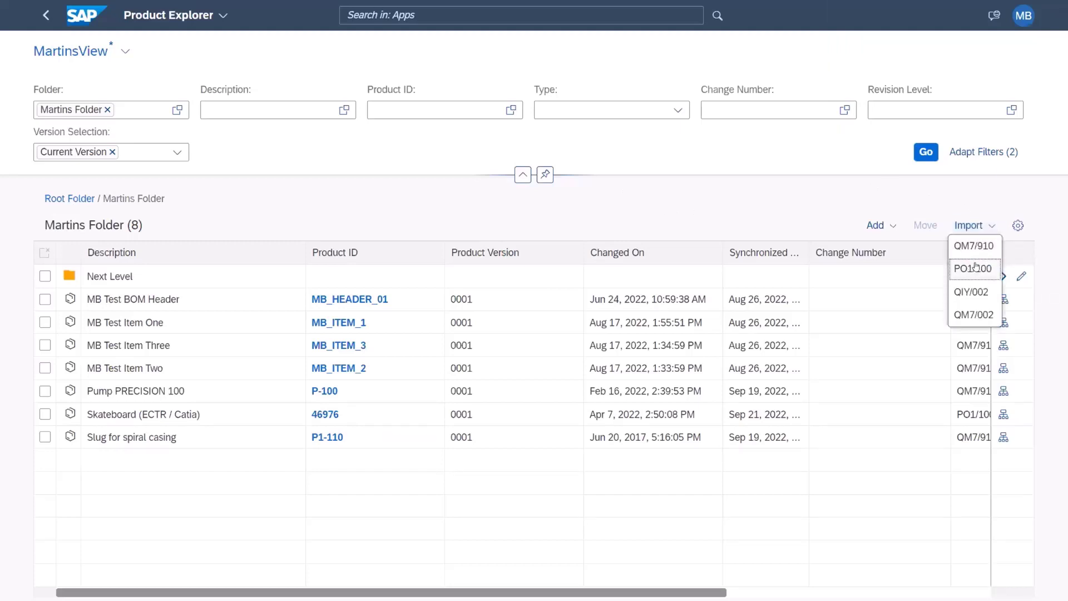
click(971, 269)
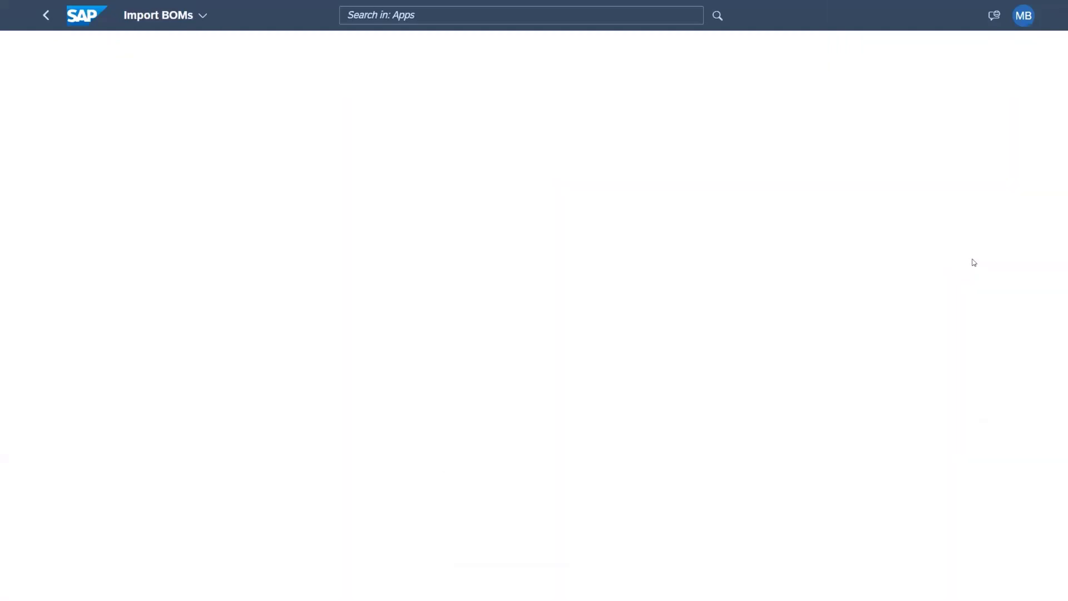
Step: Filter the BOMs by product description skate* and import the Engineering/Design BOM of Skateboard (ECTR / Catia), product 46976
click(271, 123)
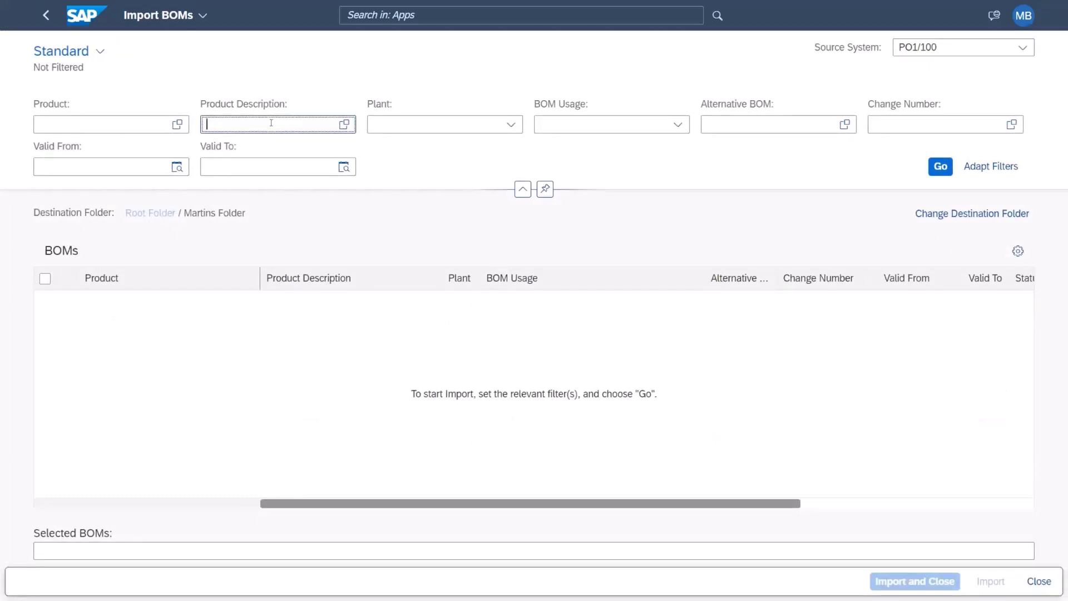
text(skate*)
key(Return)
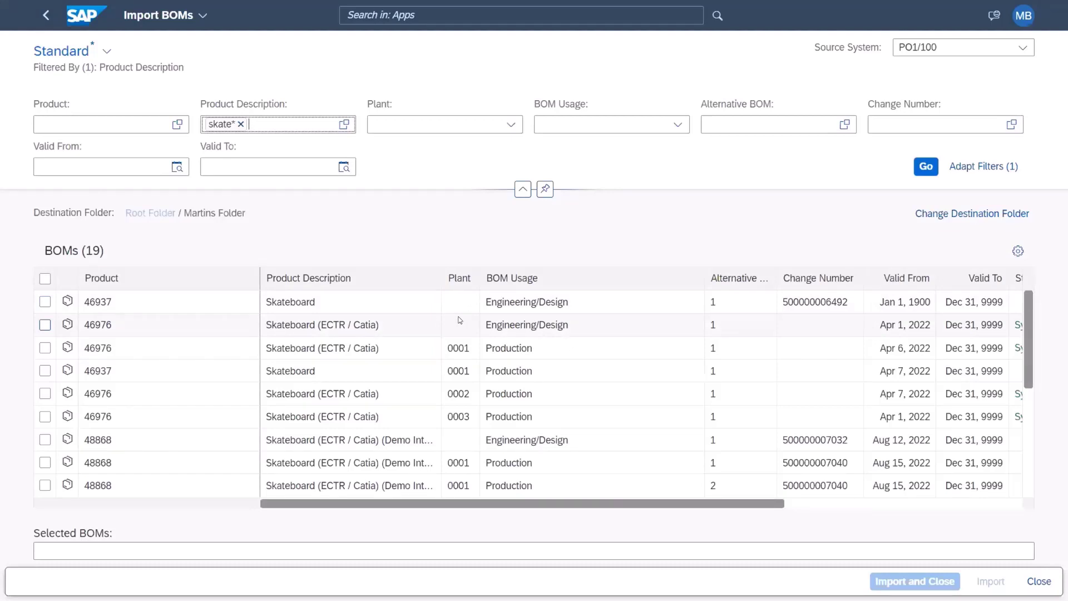
drag(770, 504, 811, 504)
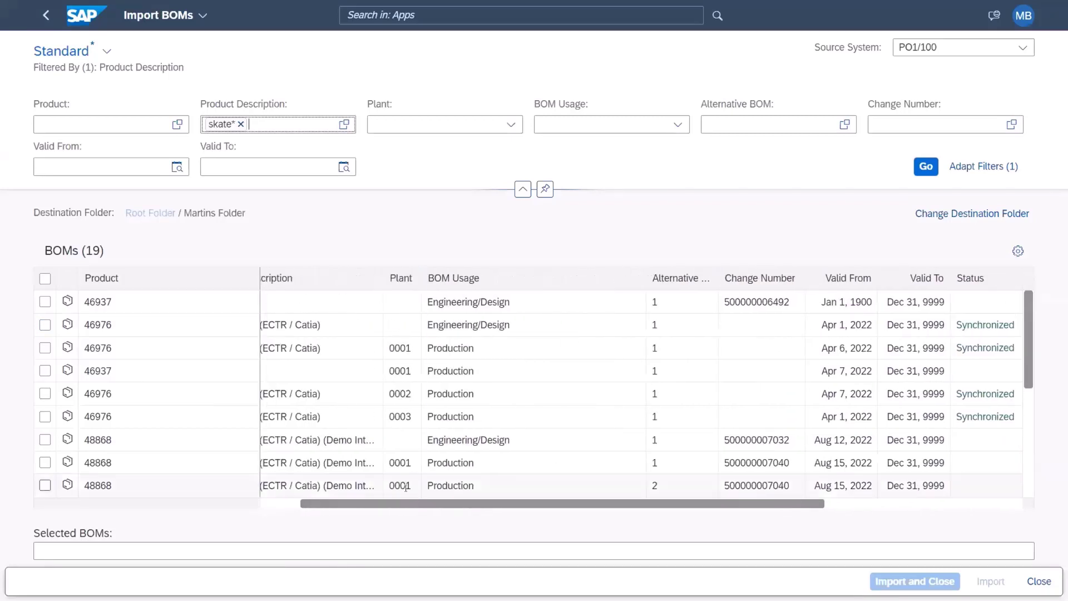
scroll(50, 390, left, 1)
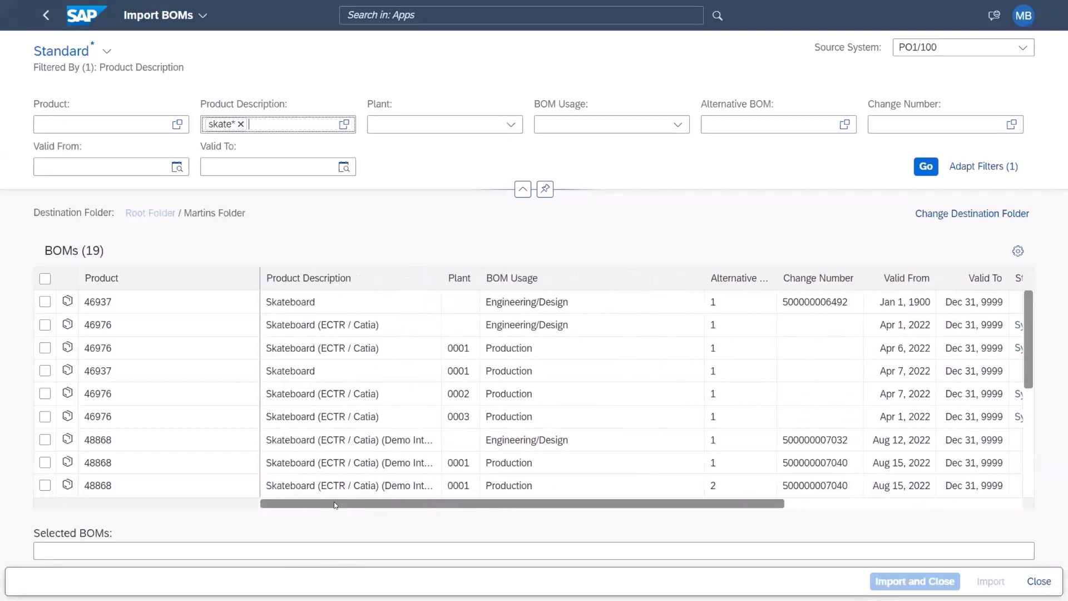
click(45, 325)
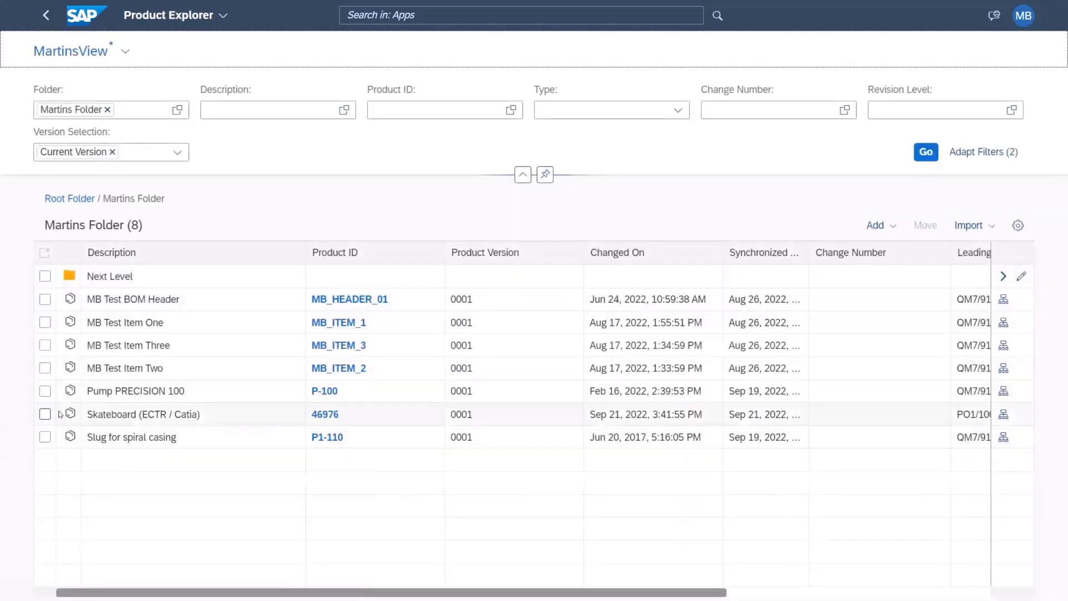
Step: Open the product structures of Skateboard (ECTR / Catia), product 46976, and review the columns of the list
click(1002, 415)
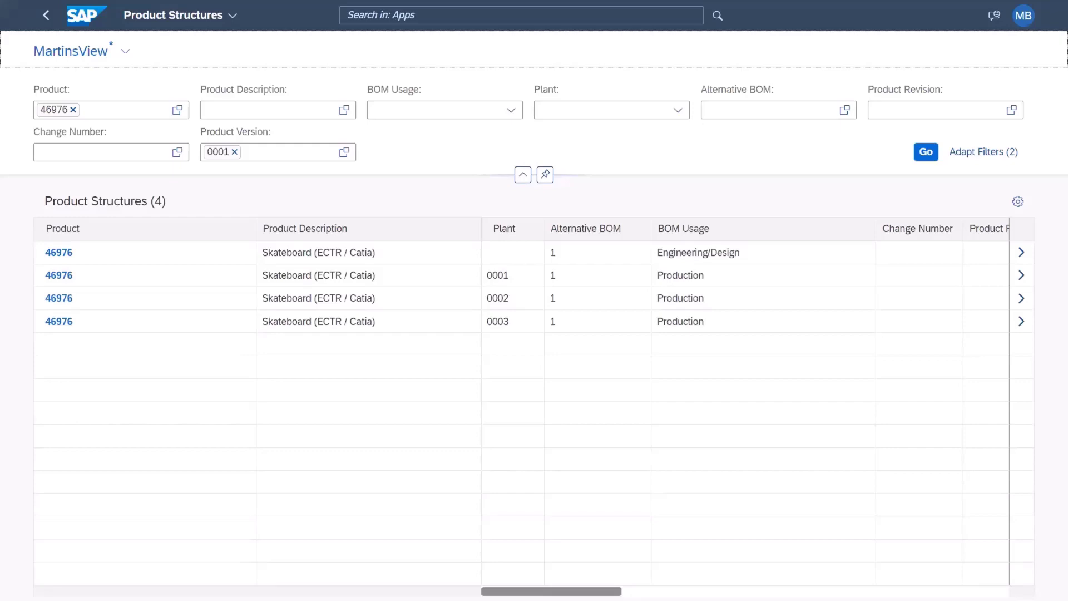
scroll(746, 401, right, 10)
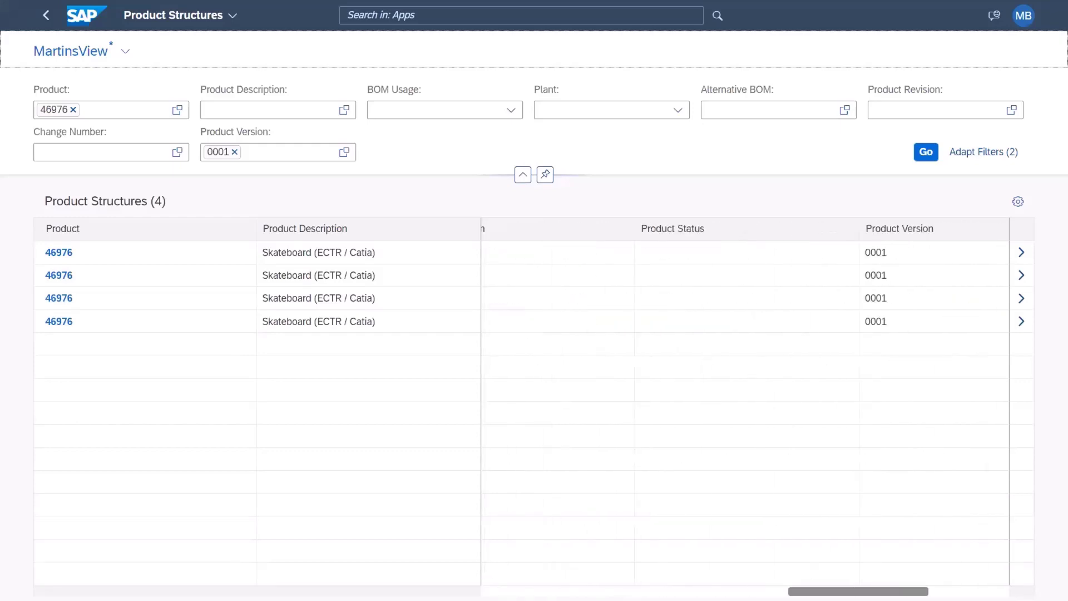
scroll(746, 401, left, 10)
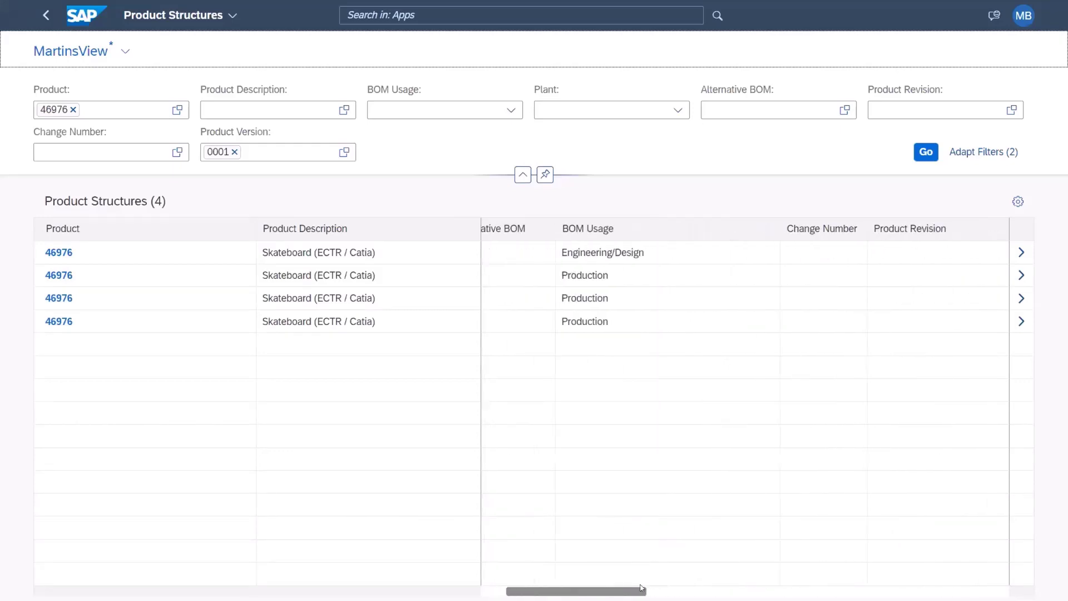
scroll(857, 213, left, 2)
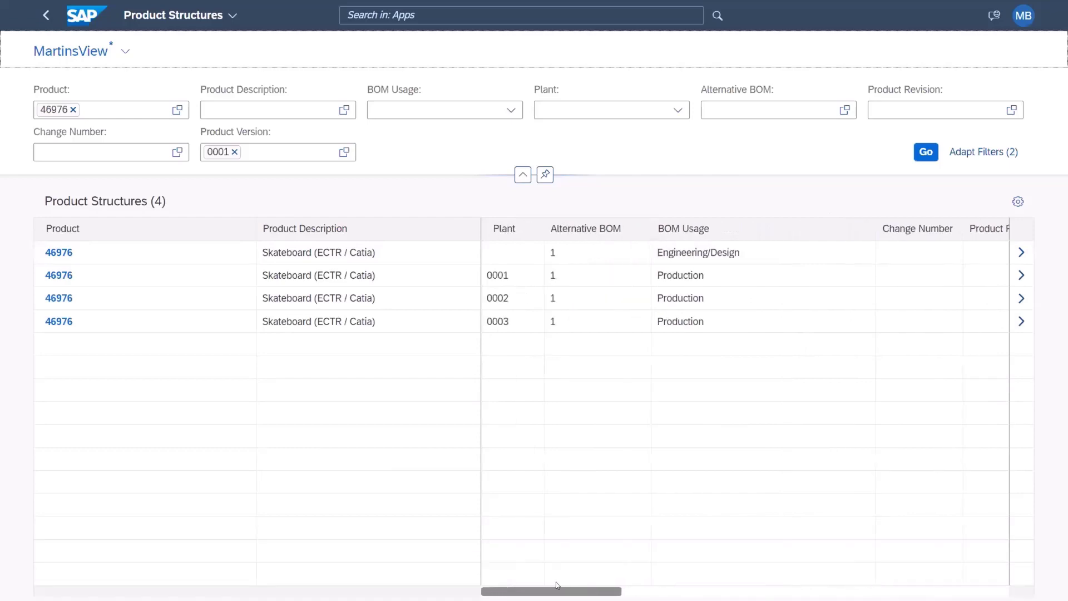
Step: Inspect the column settings and the saved views of the product structures list, closing each without making changes
click(1019, 201)
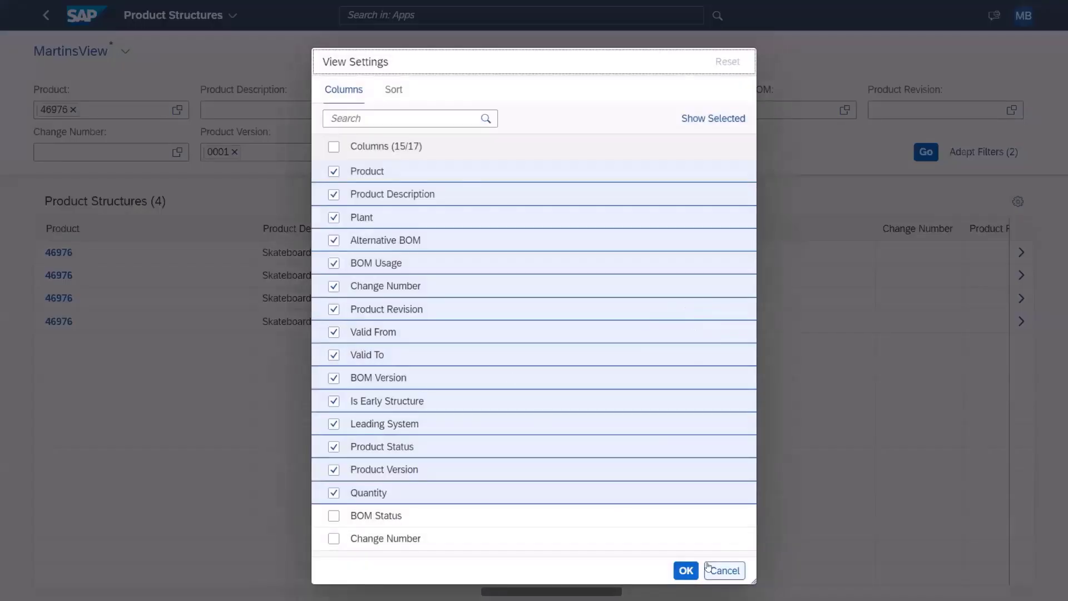
click(713, 566)
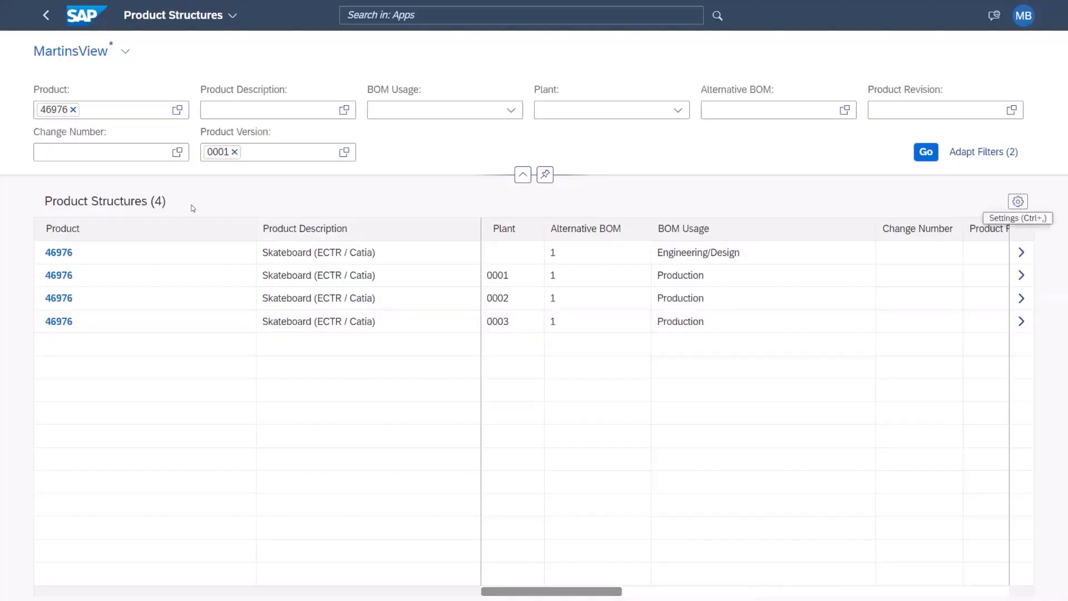
click(125, 51)
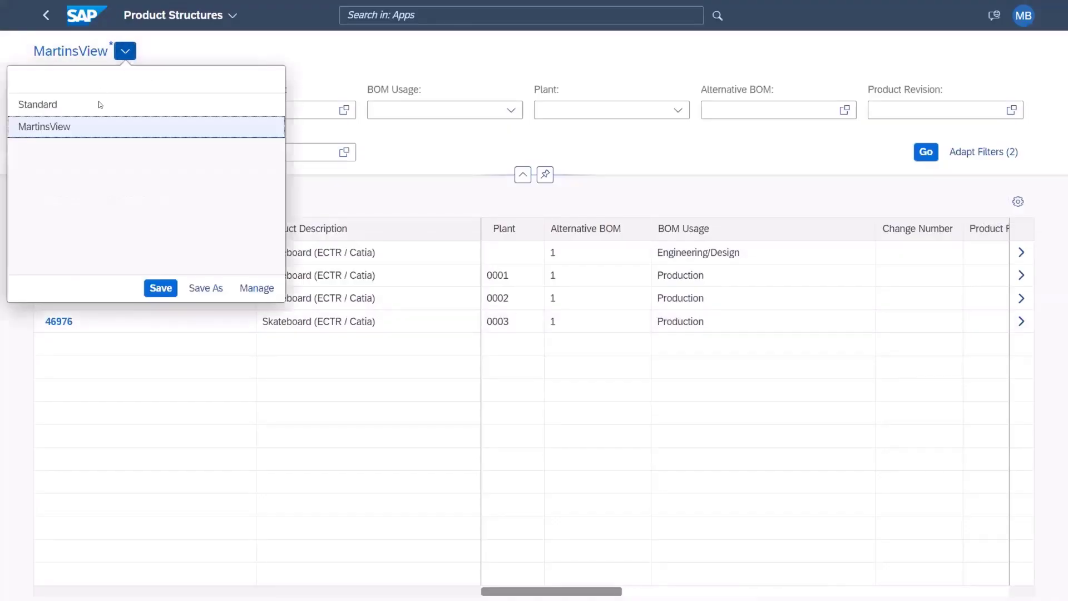
click(305, 68)
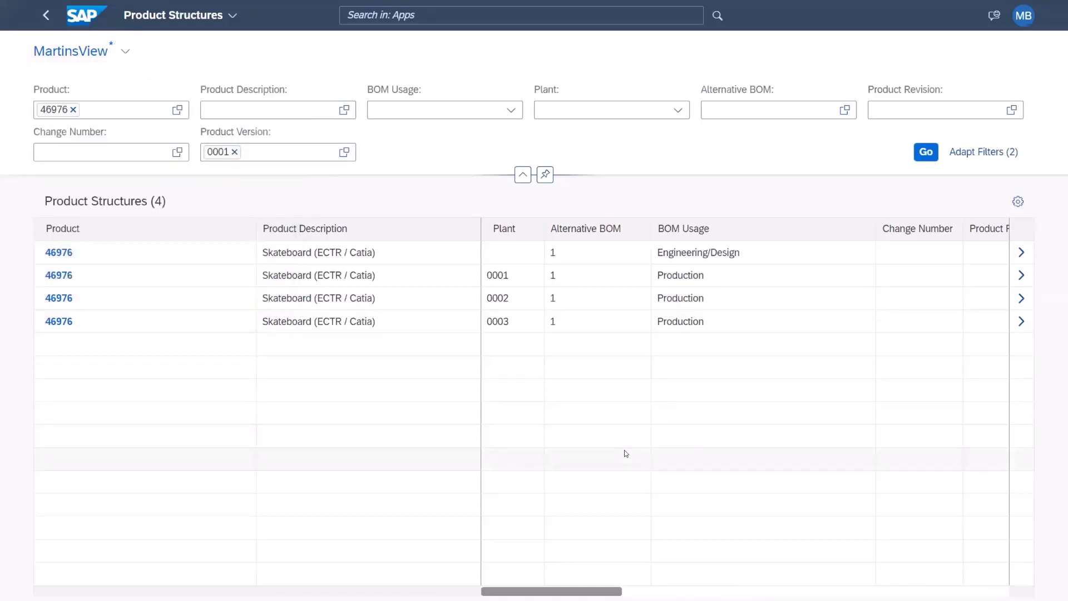
Step: Open the Engineering/Design structure of the skateboard and go to the product page of its Deck component, 46955
click(1021, 253)
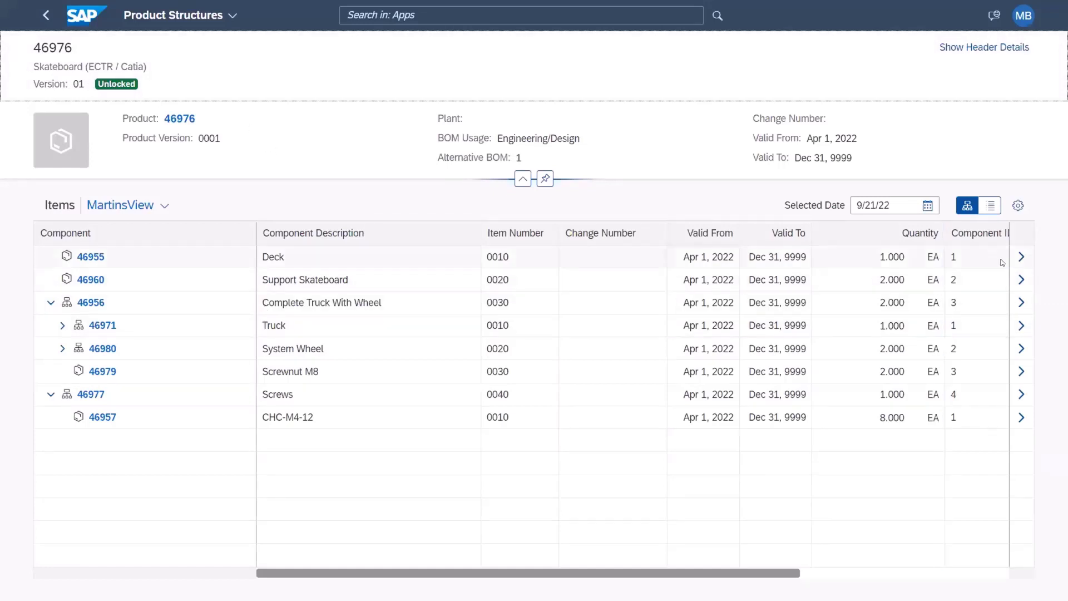
click(92, 259)
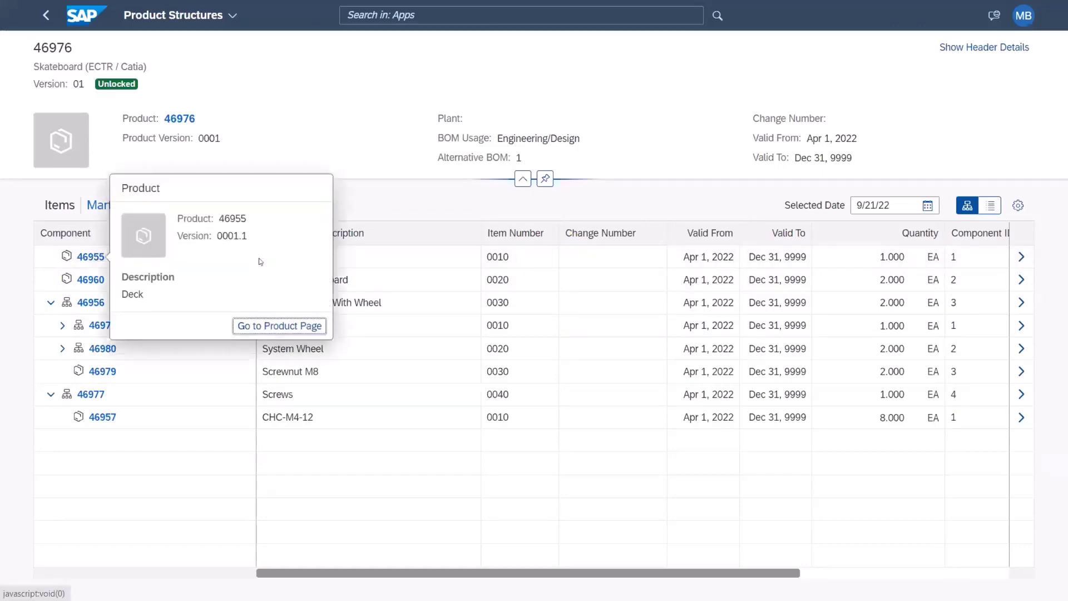
click(272, 327)
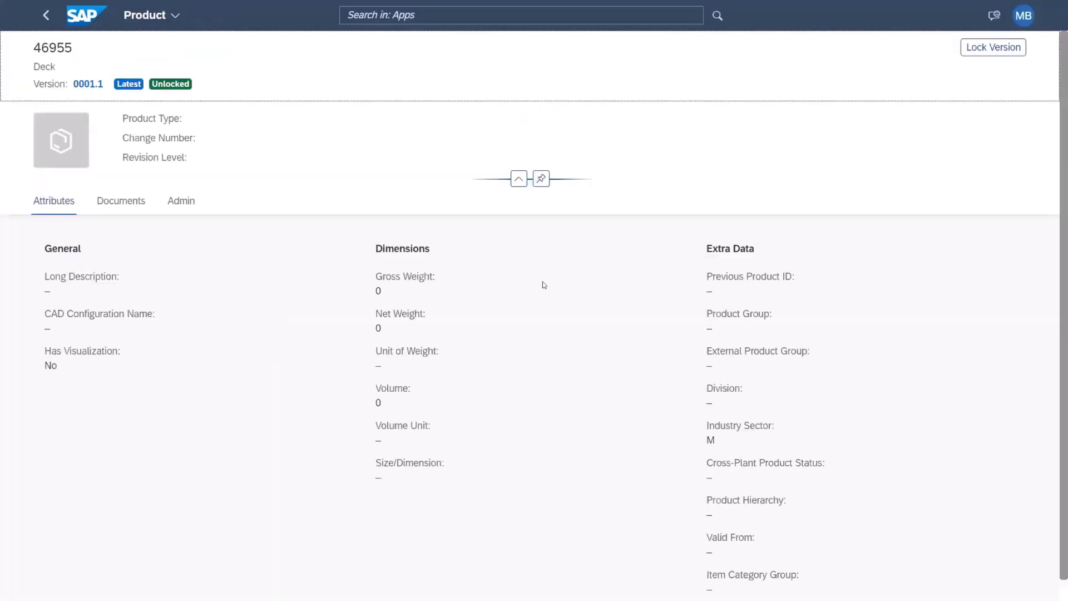
Step: Review the versions and minor versions of the Deck product, and return to the skateboard structure
click(84, 84)
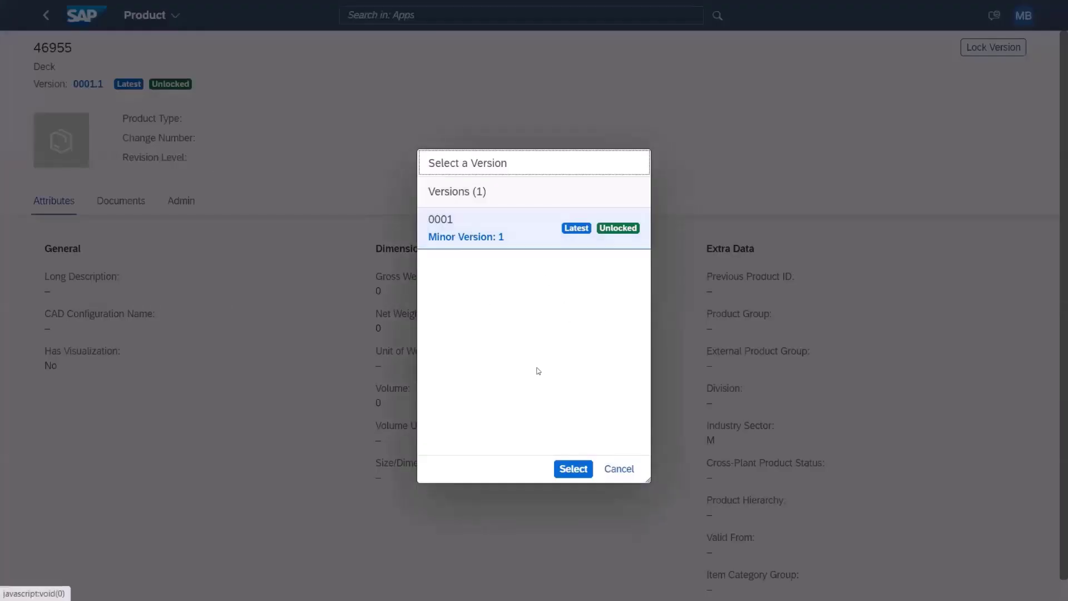
click(467, 237)
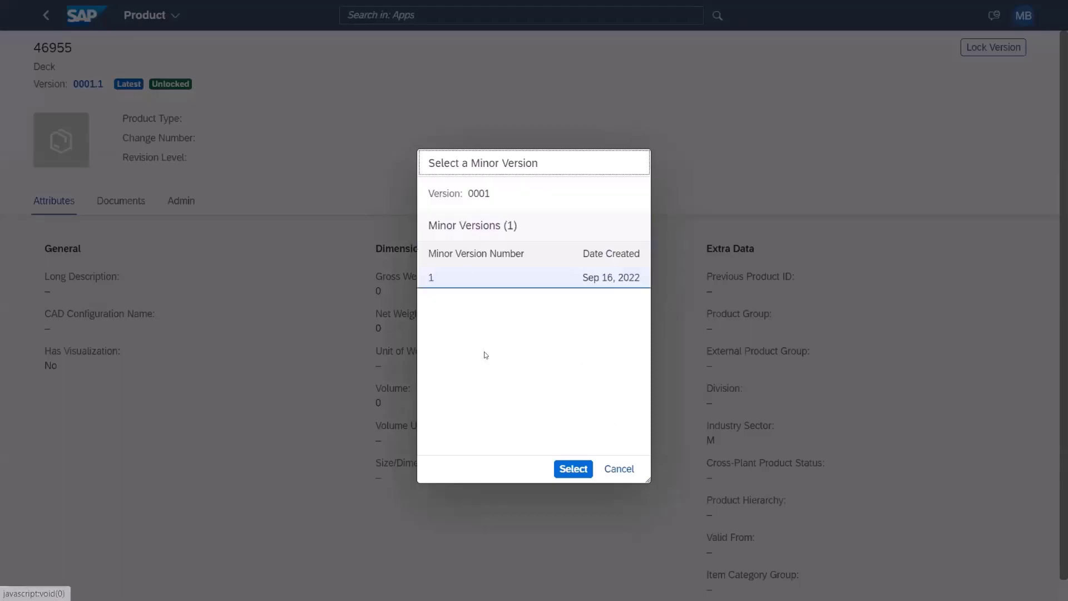
click(619, 470)
click(619, 469)
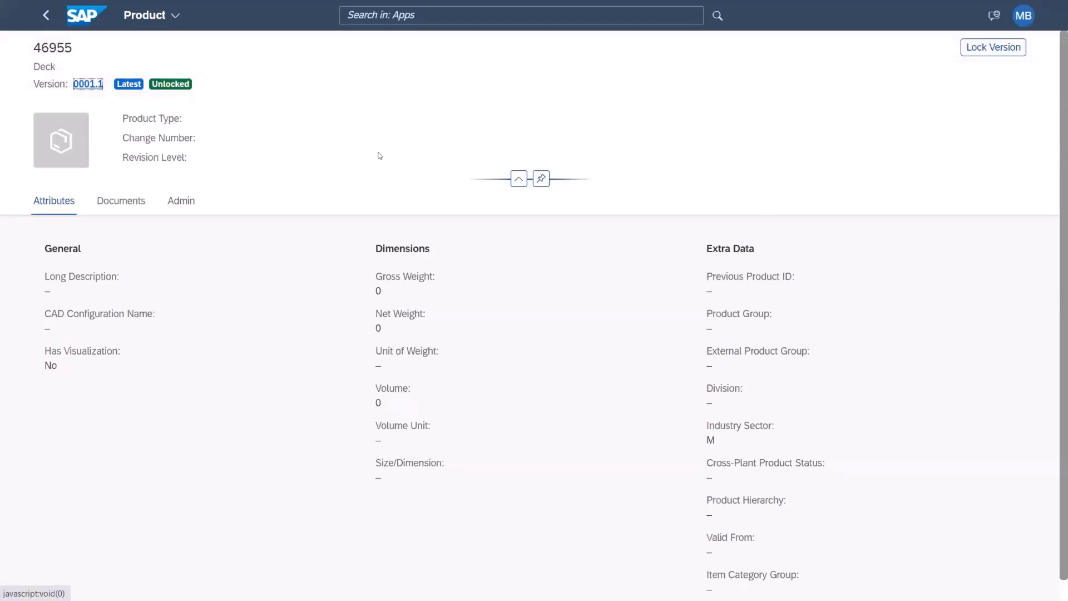
click(44, 11)
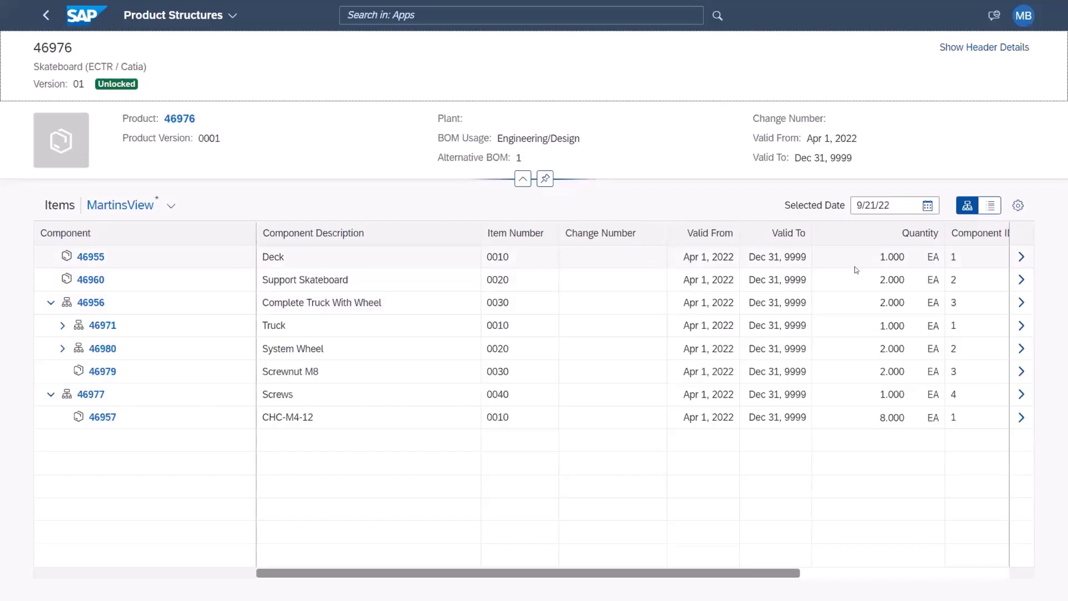
Step: Examine the attributes, attached documents and administrative data of the Deck component within the structure, and close its details
click(1019, 257)
click(1020, 257)
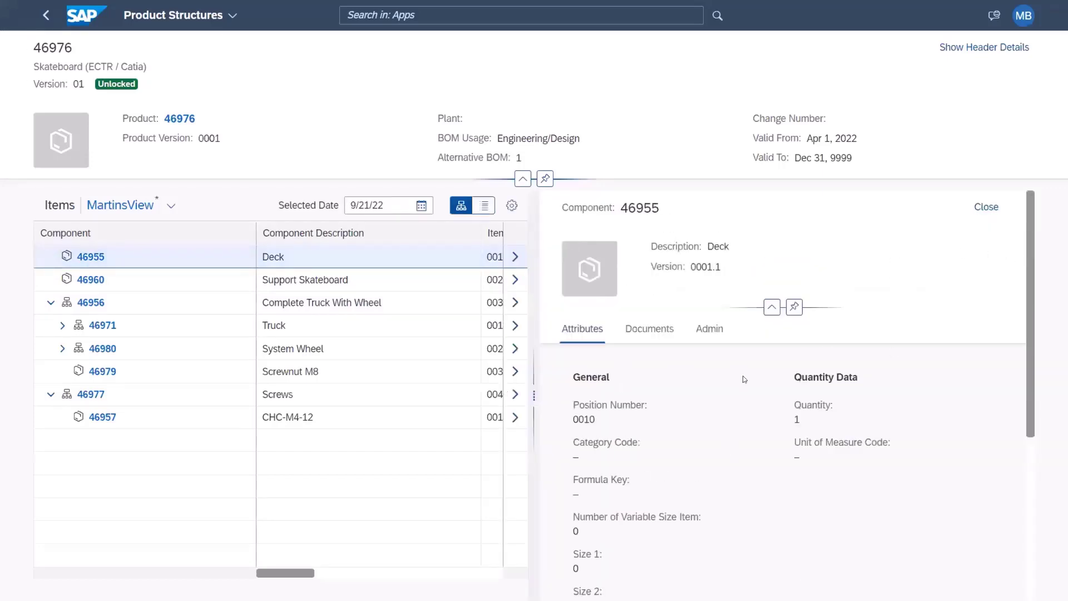
scroll(743, 375, down, 5)
scroll(743, 376, up, 5)
click(645, 330)
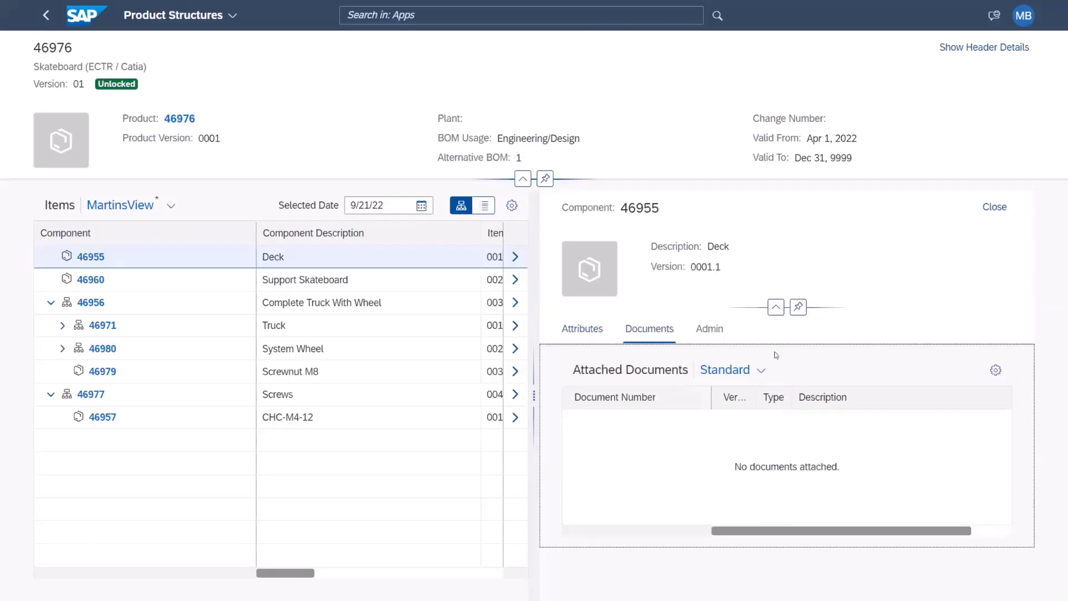
click(709, 330)
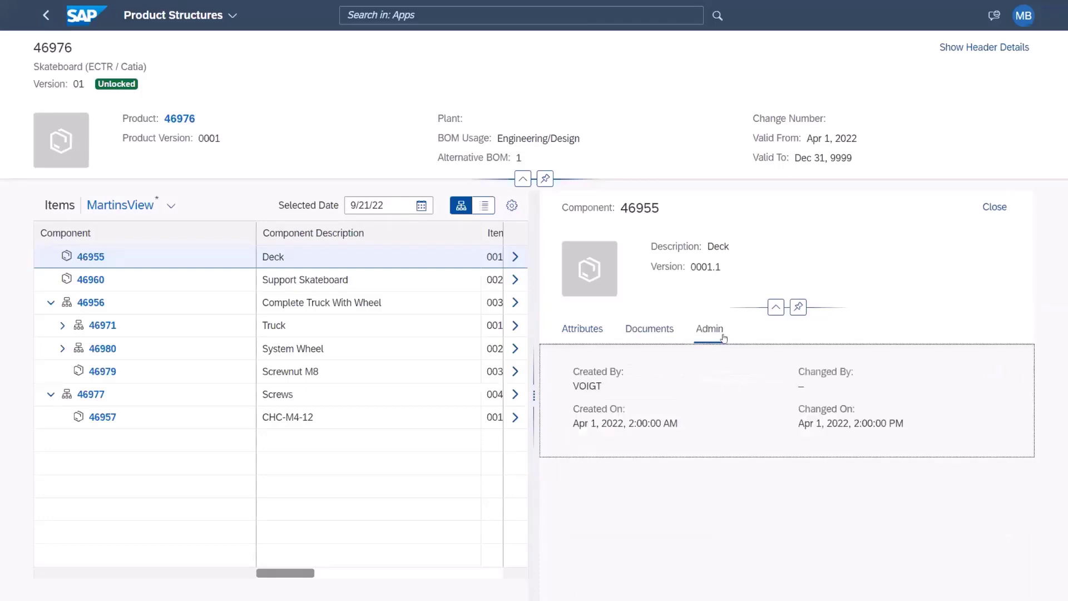
click(574, 331)
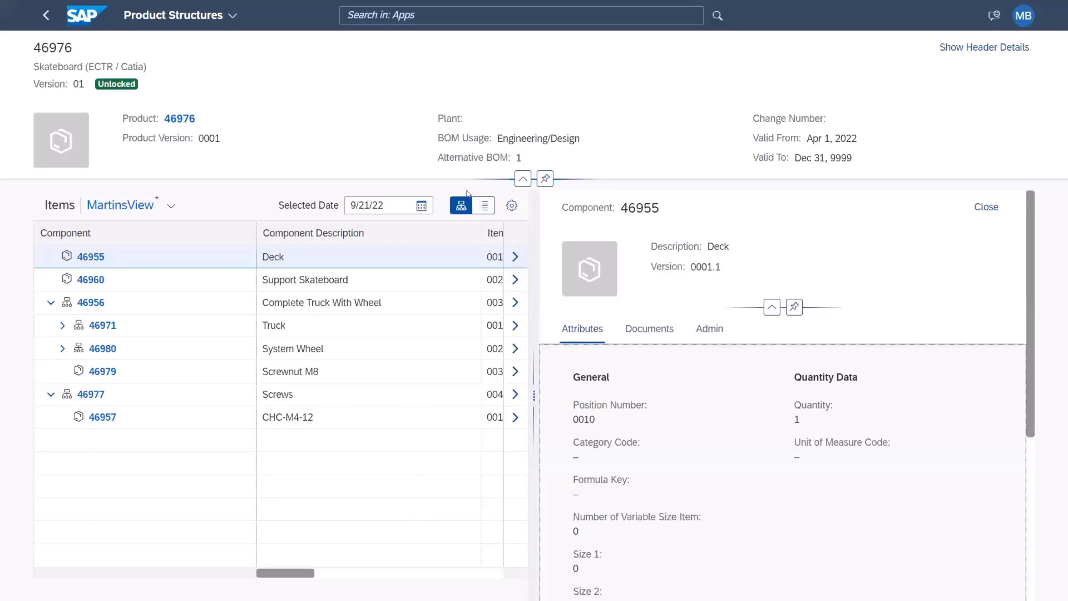
click(987, 207)
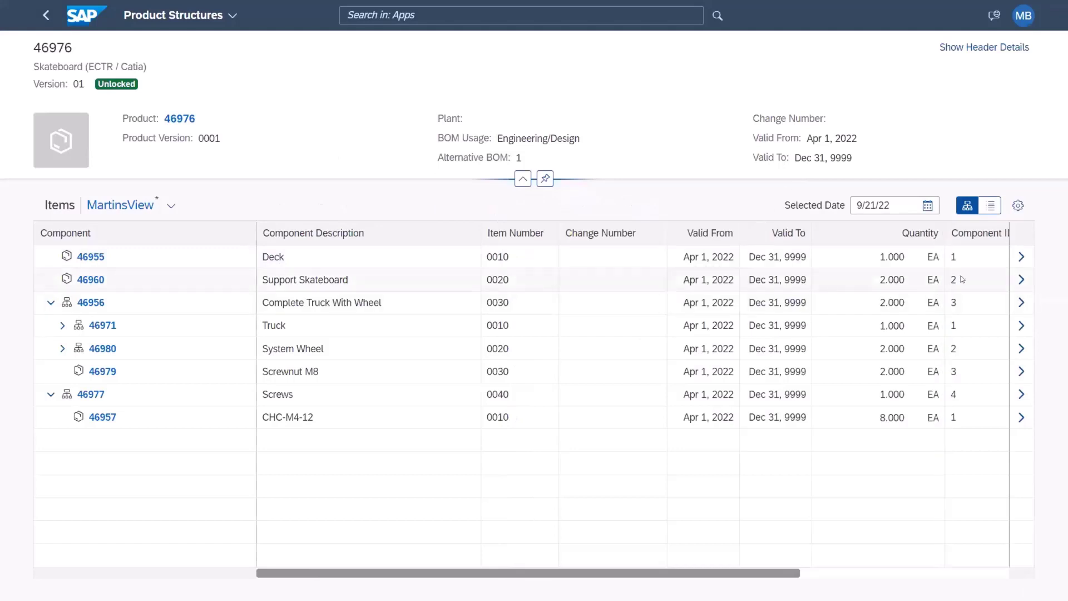
Step: Show the skateboard items as a single-level list and drill down into Complete Truck With Wheel, component 46956
click(990, 205)
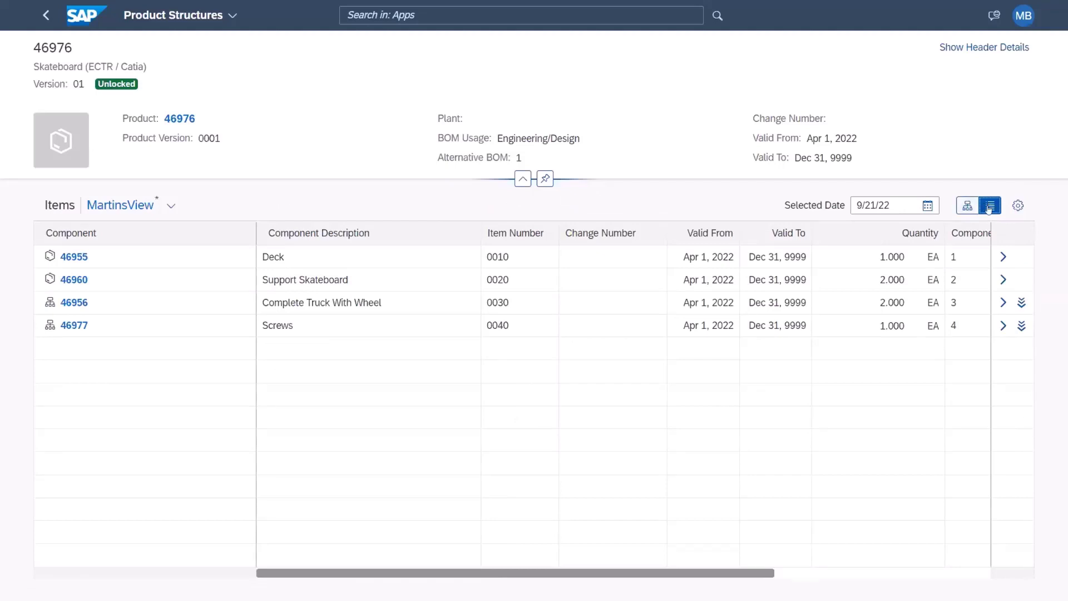
click(1021, 302)
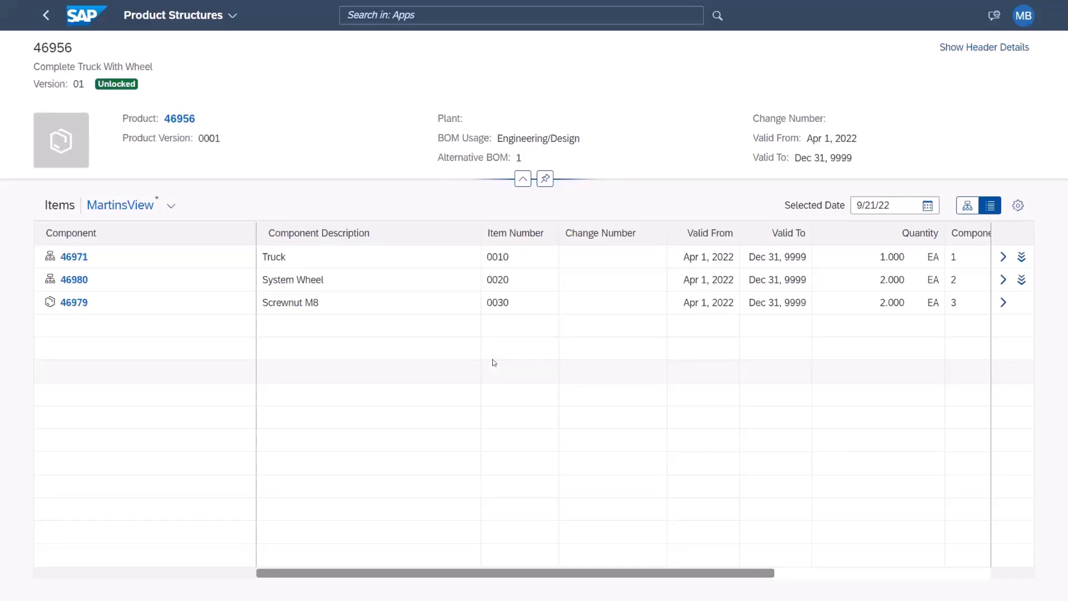
mouse_move(483, 338)
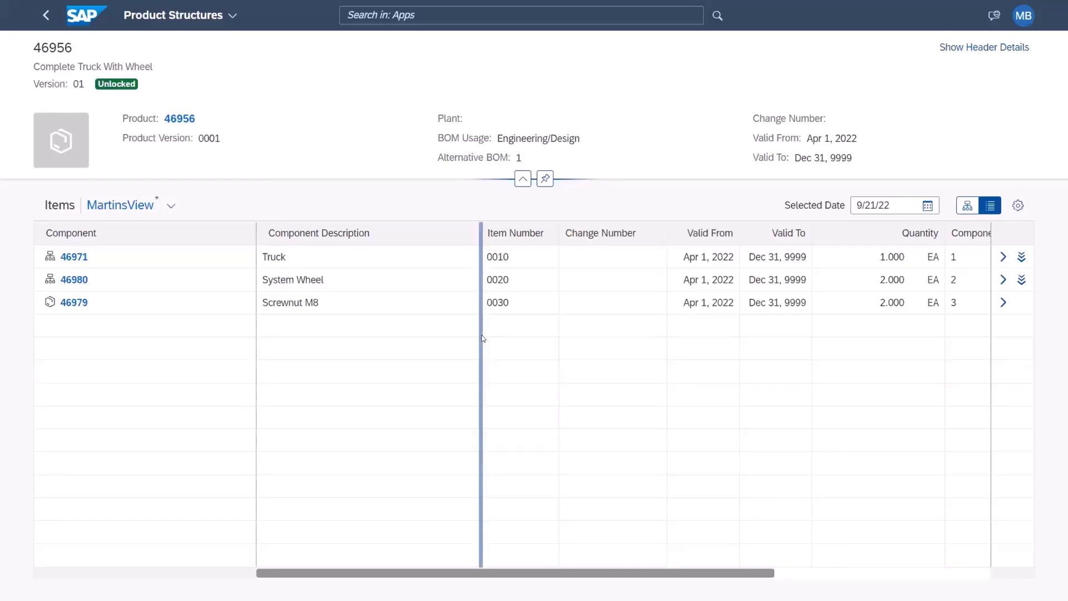